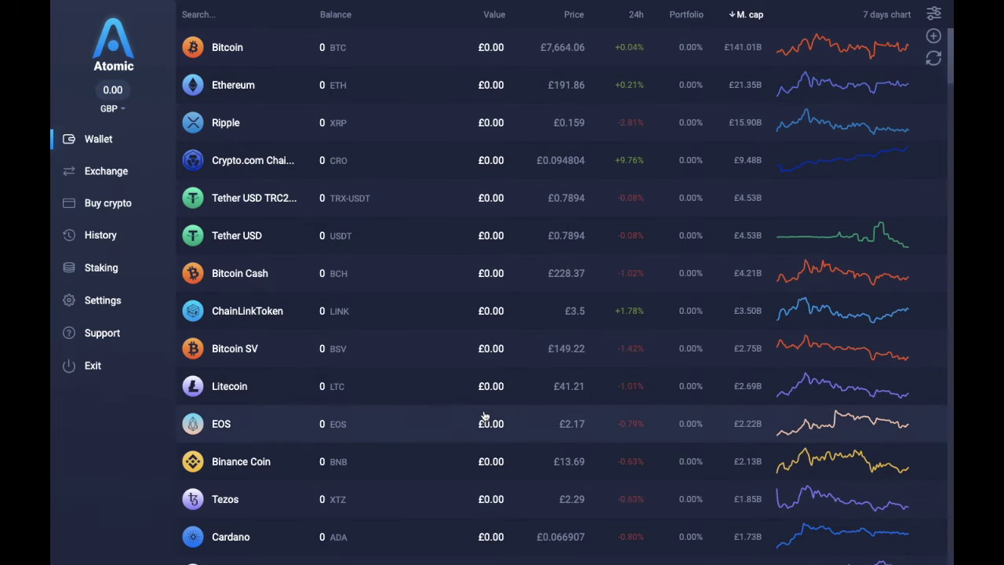
# Step: Scroll down the coin list ranked by market cap, with prices in GBP
pyautogui.scroll(-10, 484, 415)
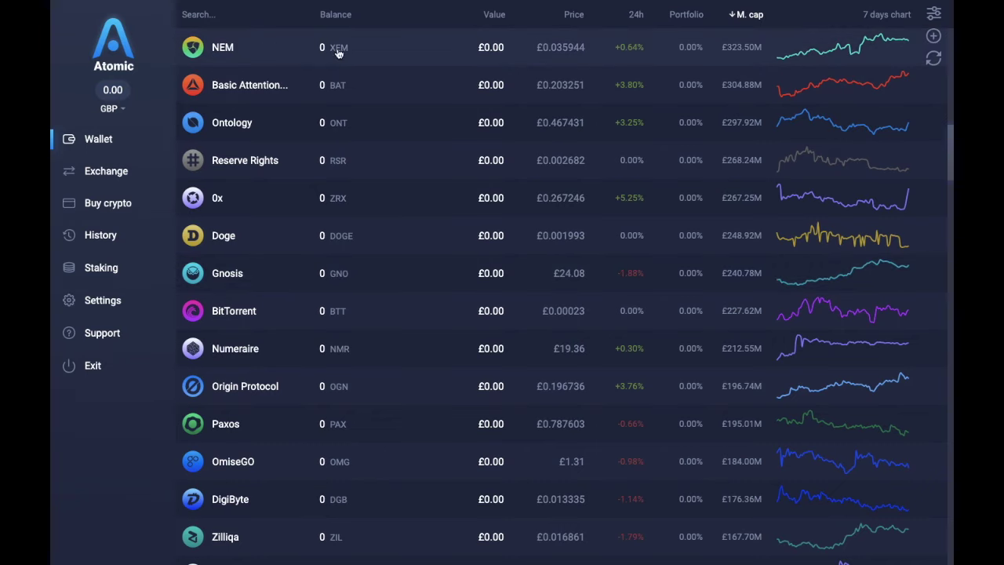
# Step: Filter the coin list by 'bitcoin' and open Bitcoin's wallet page
pyautogui.write('bitcoin')
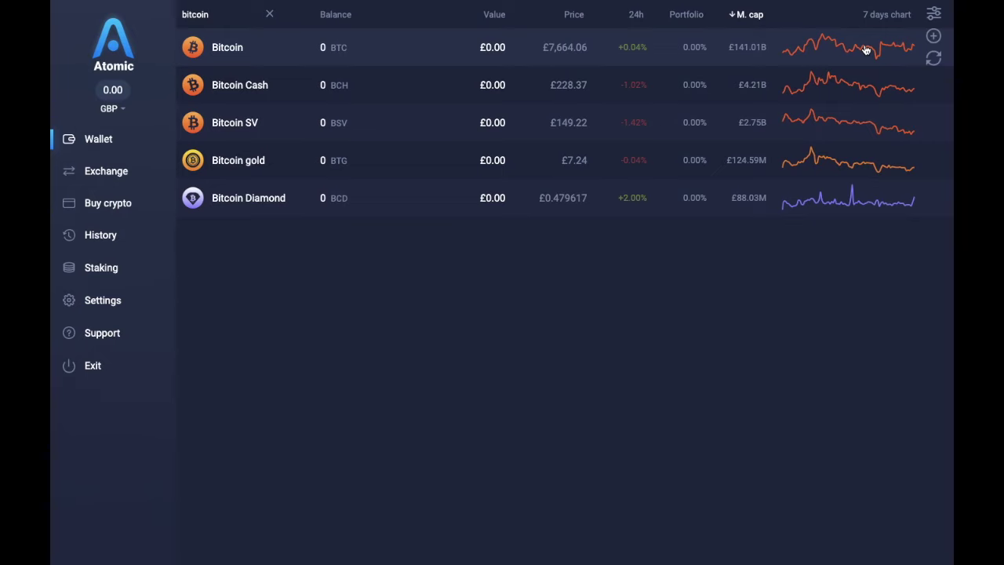
pyautogui.click(640, 49)
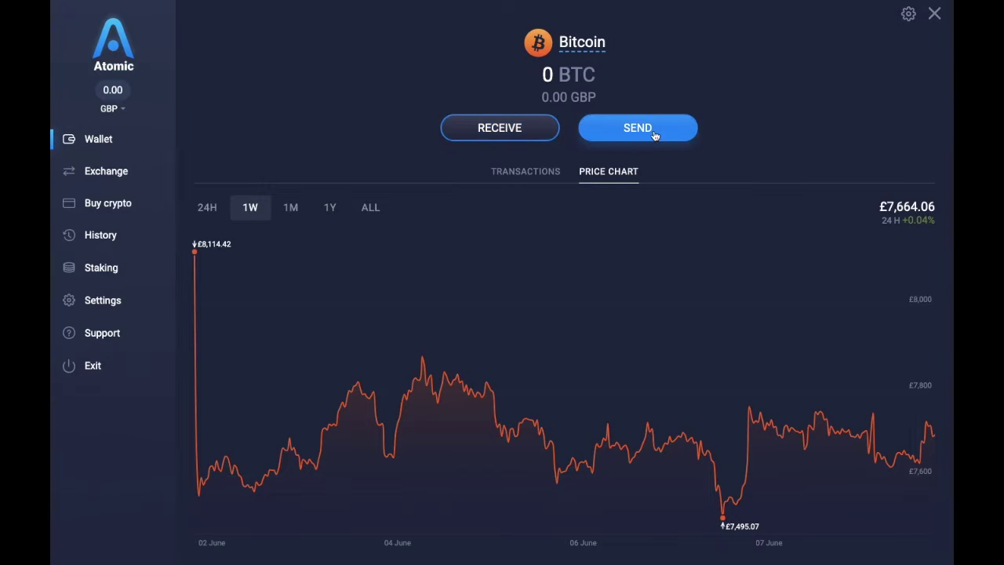
# Step: Copy Bitcoin's receiving address to the clipboard and return to the Bitcoin page
pyautogui.click(514, 130)
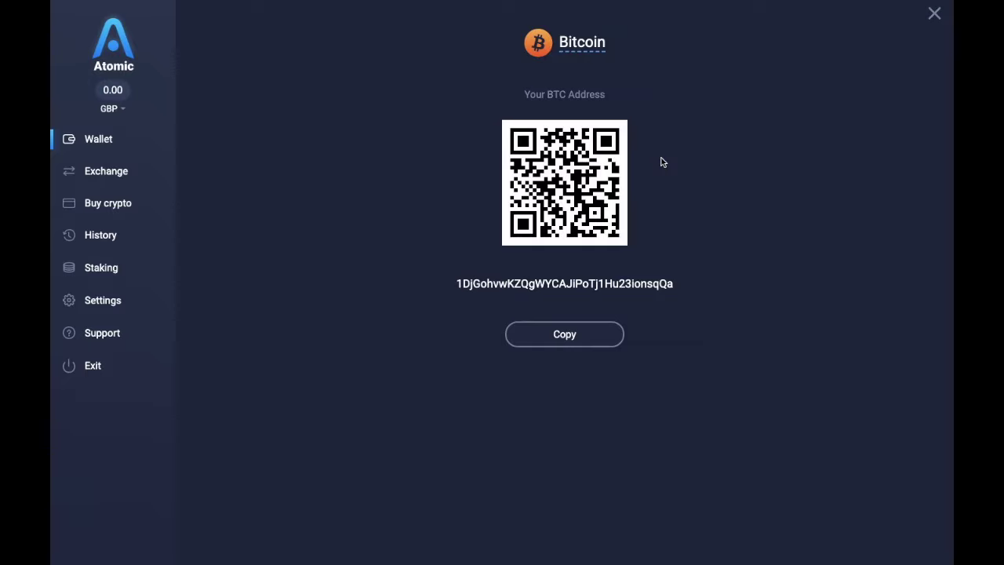
pyautogui.click(554, 345)
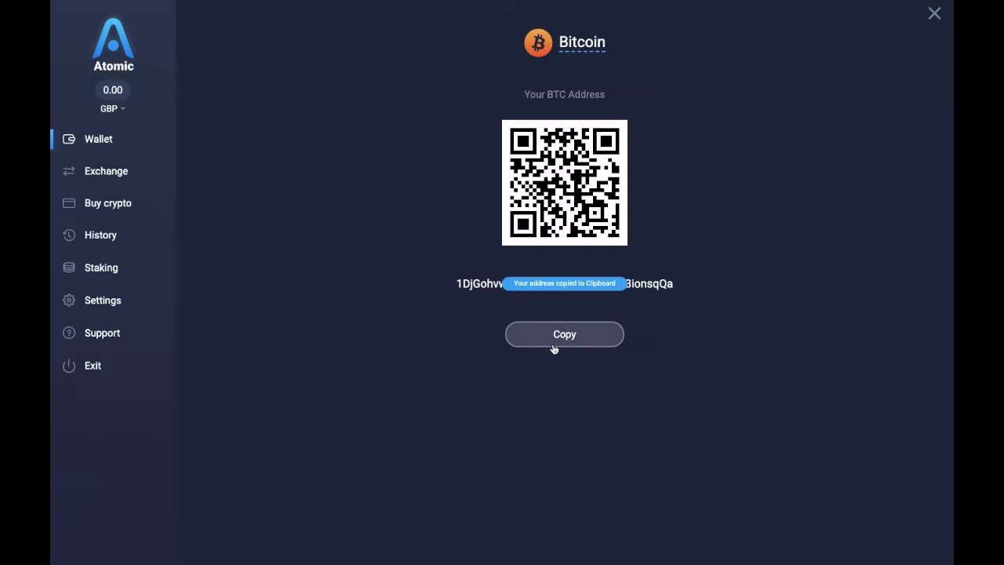
pyautogui.click(933, 15)
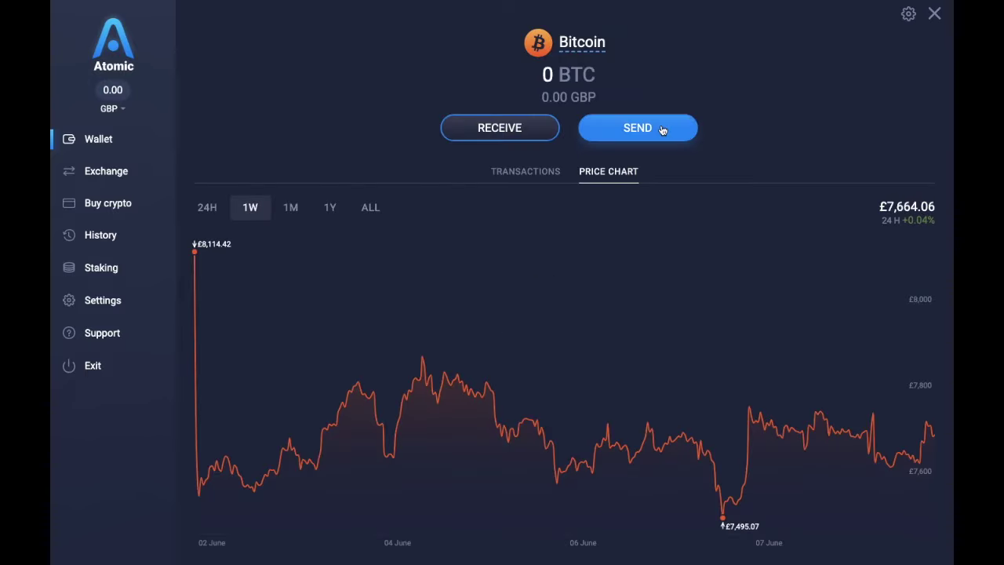
pyautogui.click(662, 130)
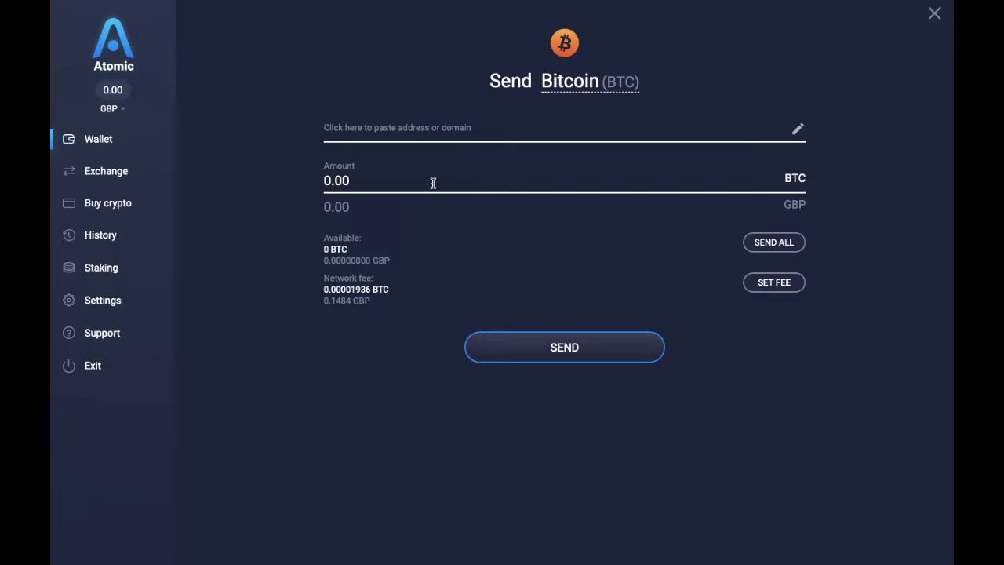
pyautogui.click(385, 181)
pyautogui.press('BackSpace')
pyautogui.press('BackSpace')
pyautogui.press('BackSpace')
pyautogui.write('.0023')
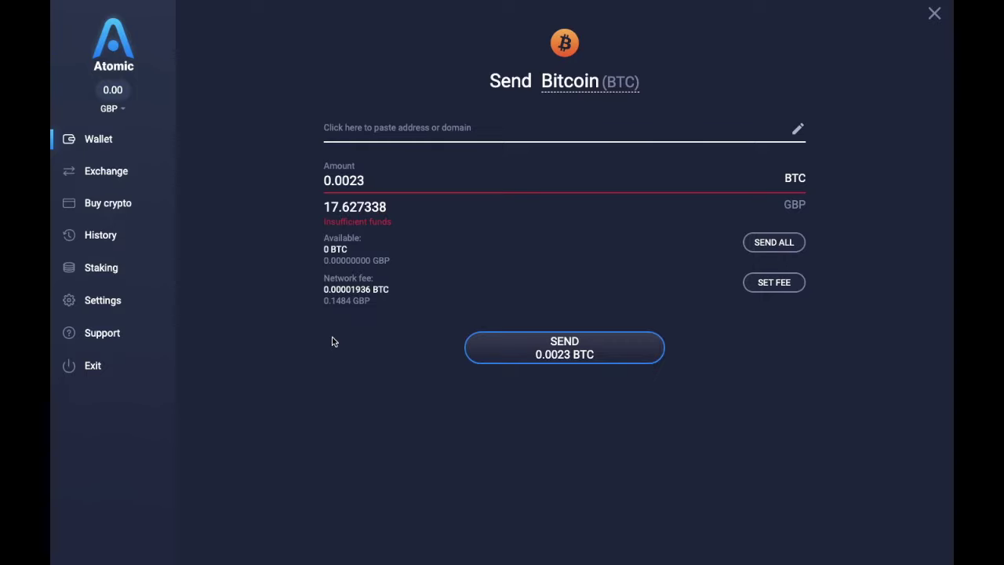
pyautogui.click(935, 14)
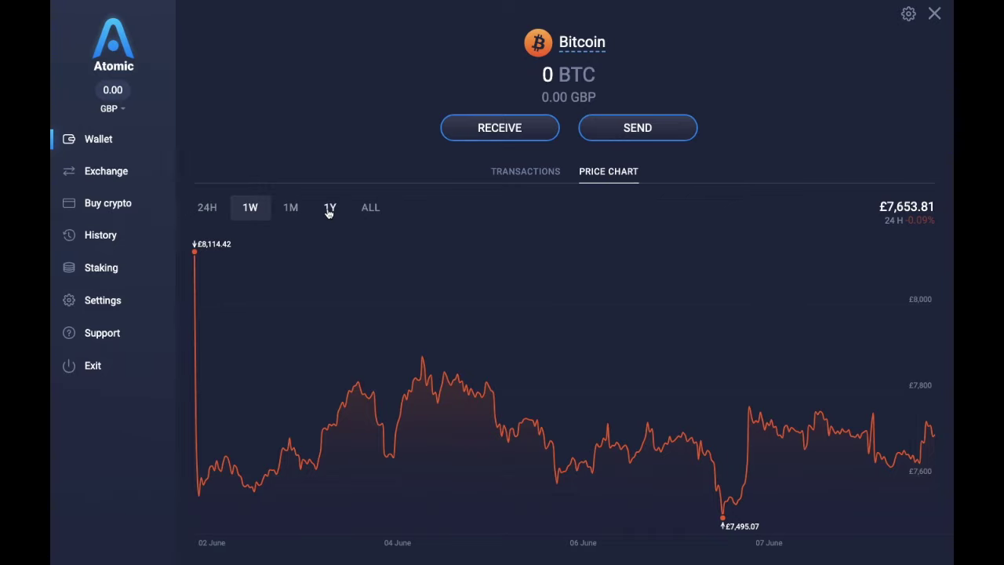
# Step: Check Bitcoin's one-month chart and transactions, then open Ethereum's wallet page
pyautogui.click(290, 207)
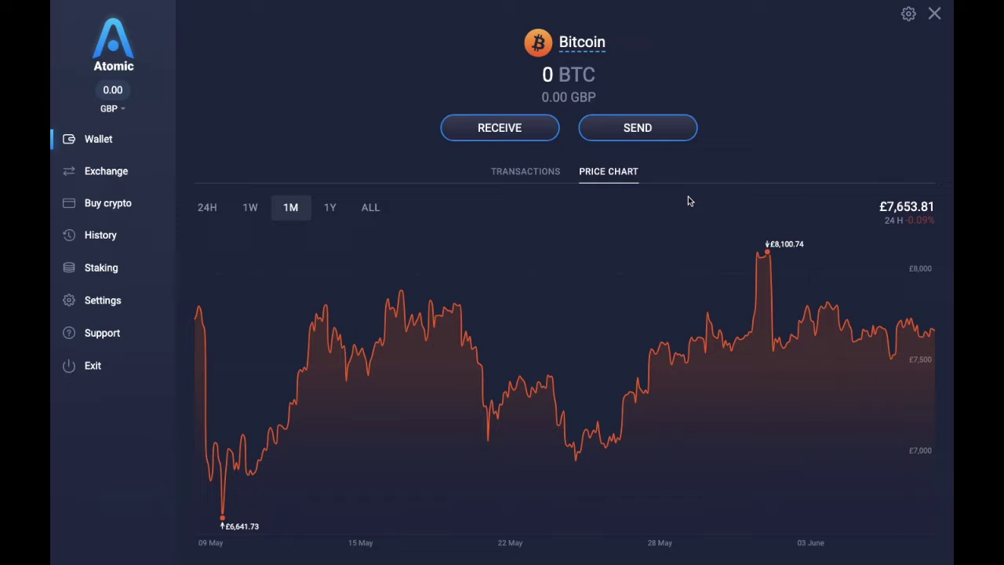
pyautogui.click(521, 174)
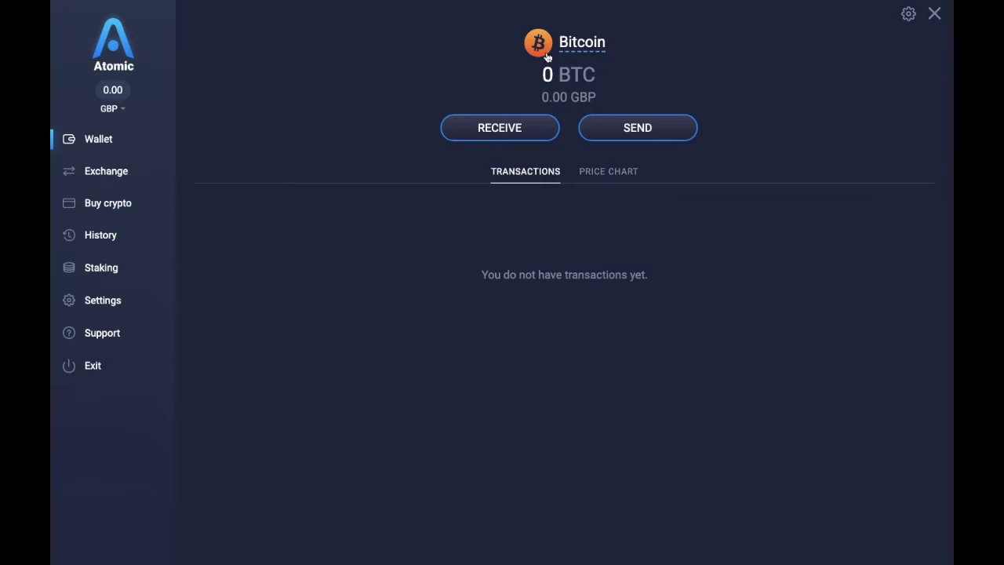
pyautogui.press('Escape')
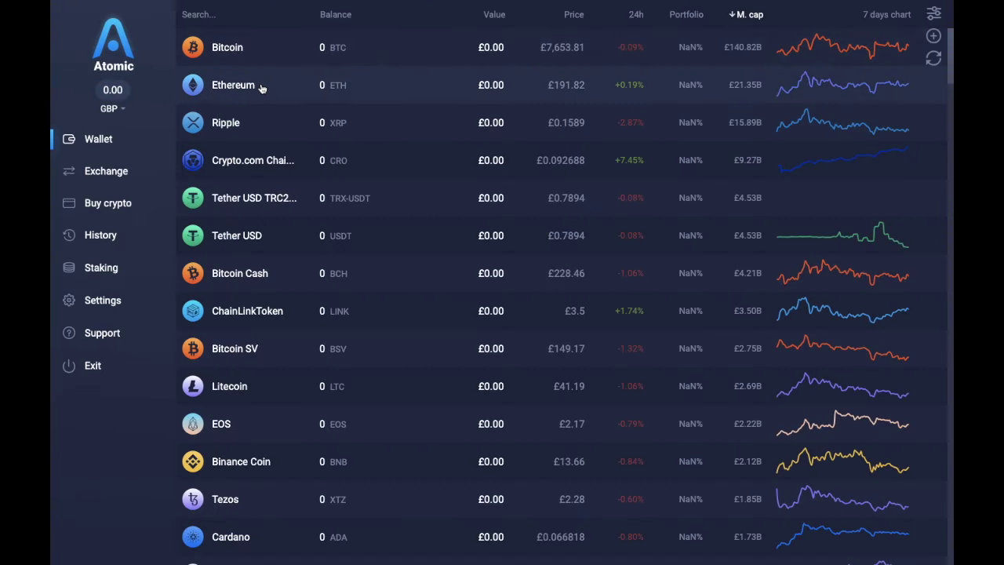
pyautogui.click(262, 89)
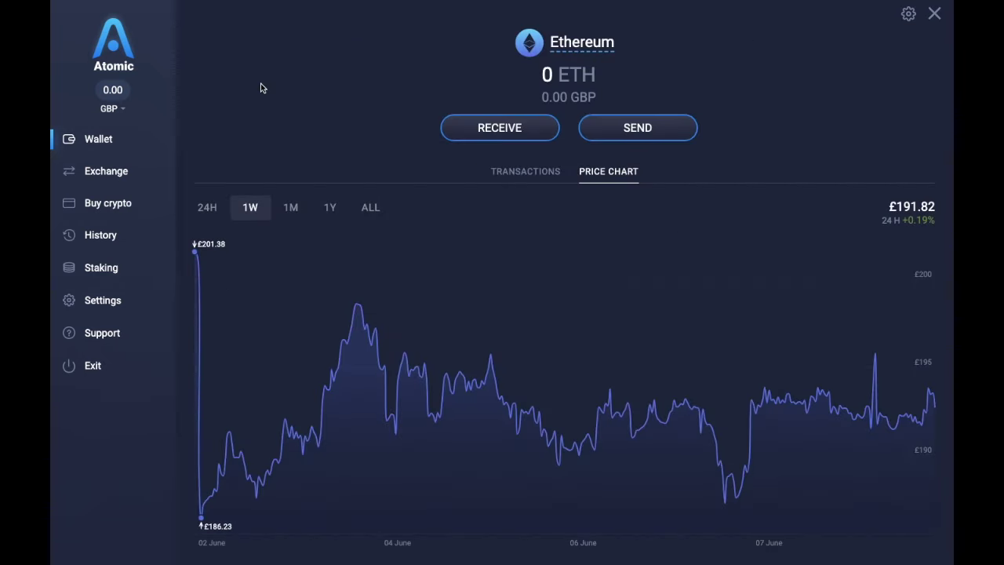
# Step: Set up an ETH-to-BTC Instant Exchange, browsing the source-coin list without changing it
pyautogui.click(131, 174)
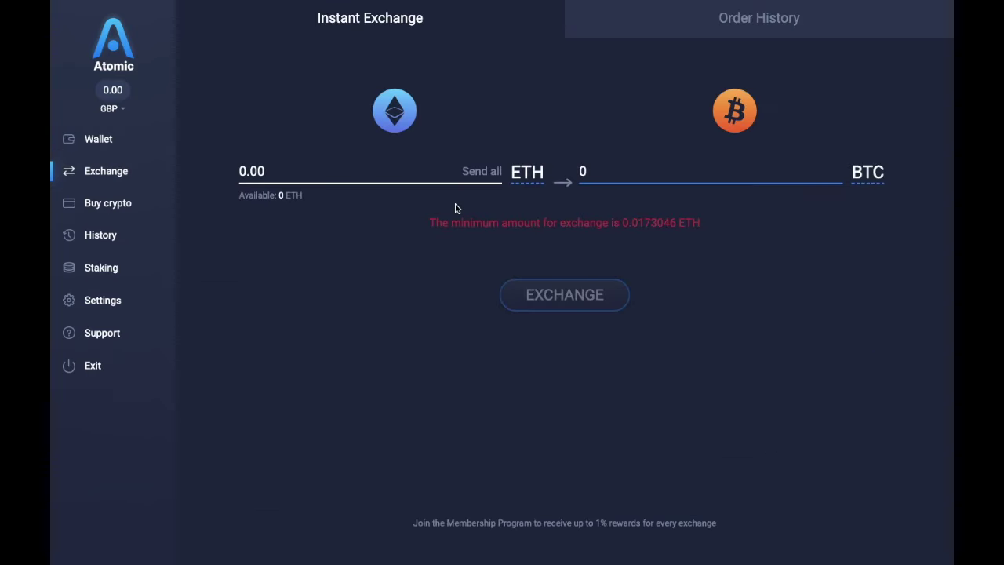
pyautogui.click(522, 174)
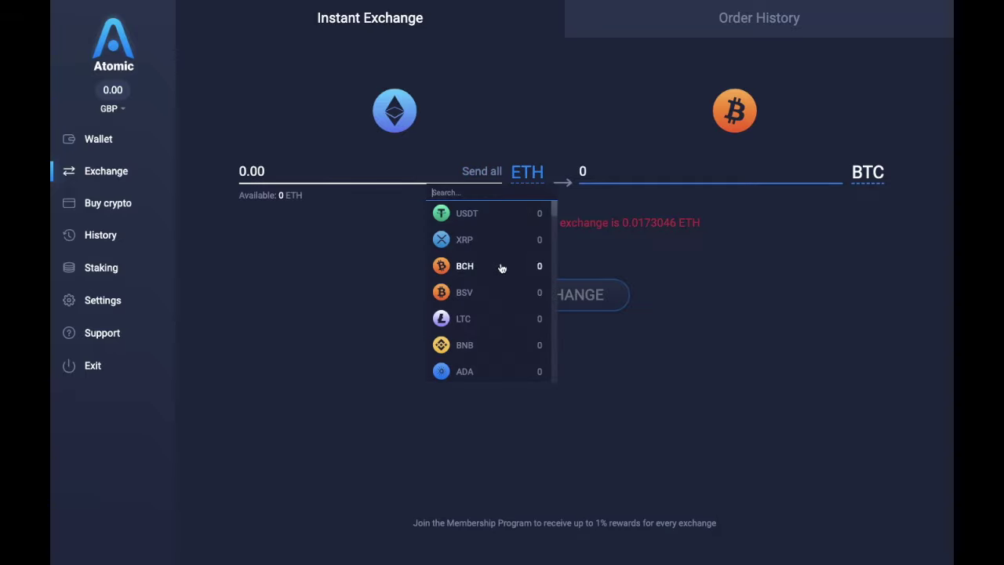
pyautogui.scroll(-4, 500, 292)
pyautogui.scroll(-2, 500, 294)
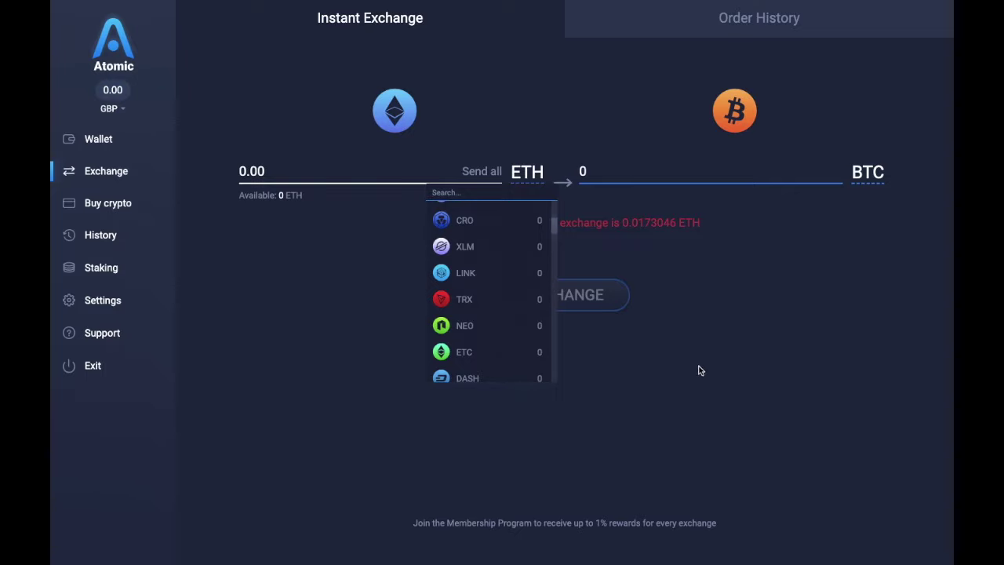
pyautogui.click(698, 370)
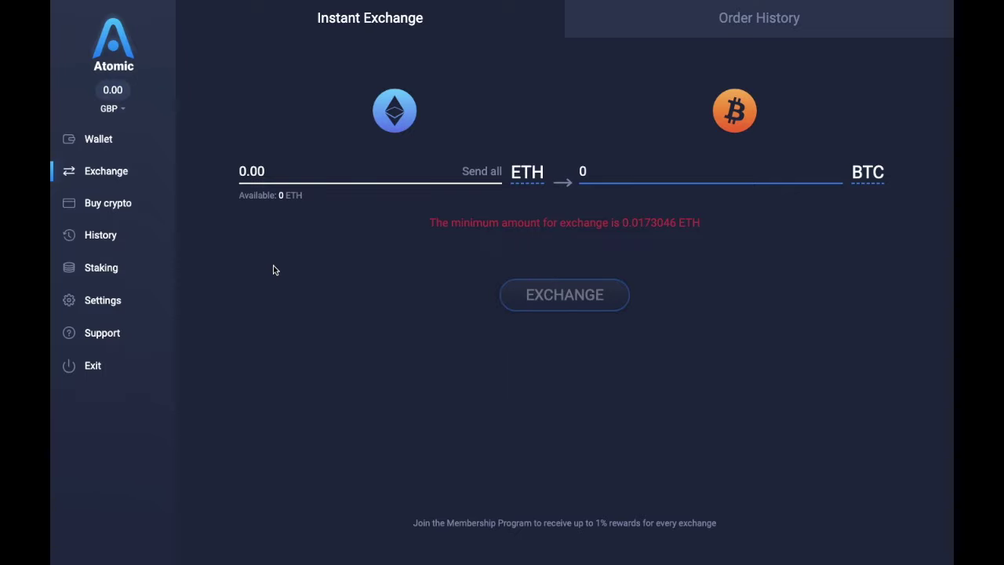
# Step: Go to the Buy crypto page quoting 0.02408557 BTC for 200 GBP
pyautogui.click(124, 207)
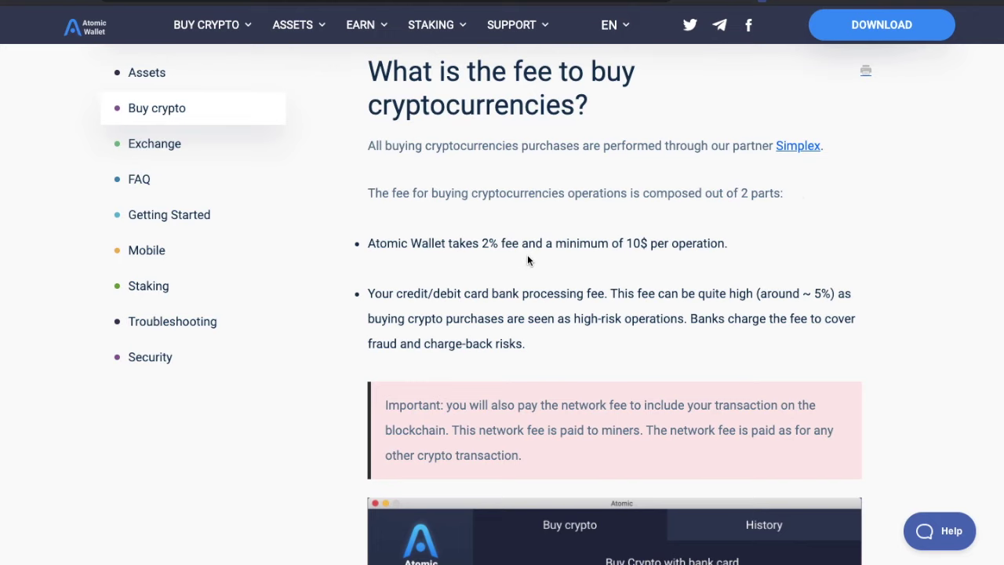
# Step: Scroll through the help article on buy-crypto fees: 2% plus about 5% card processing
pyautogui.scroll(-2, 737, 258)
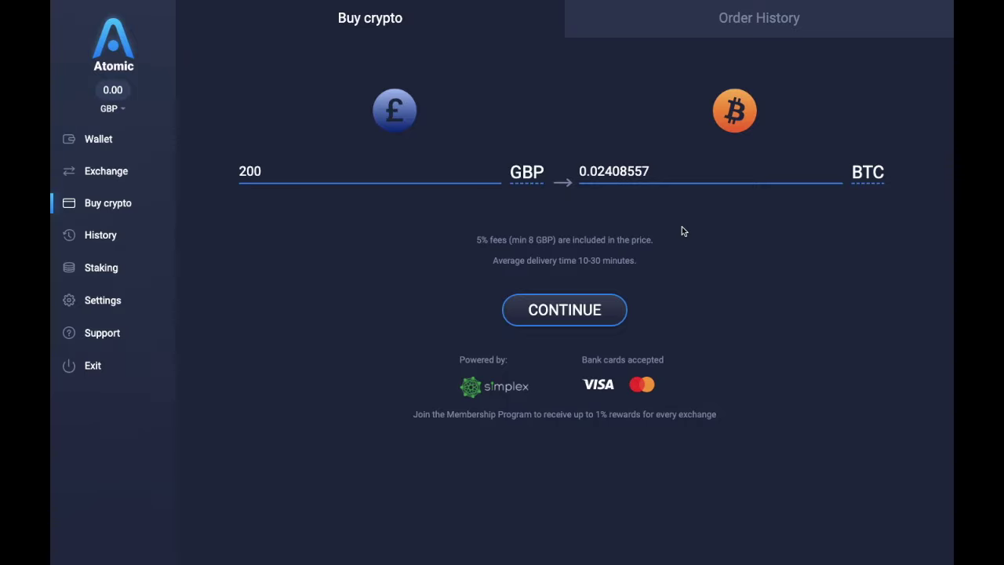
# Step: Check the empty History page, then view Staking yields like Cosmos 10% and Tezos 7%
pyautogui.click(125, 234)
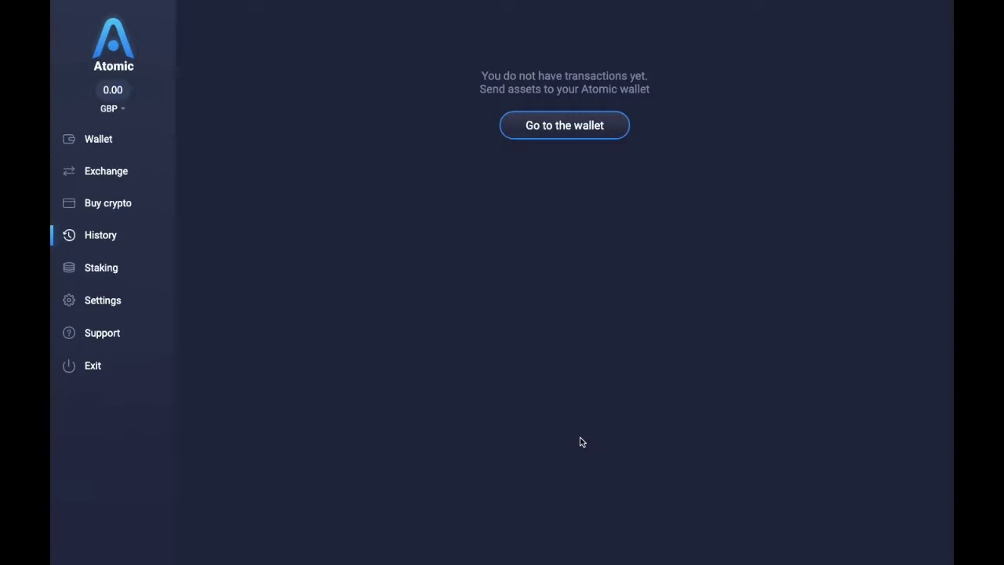
pyautogui.click(124, 267)
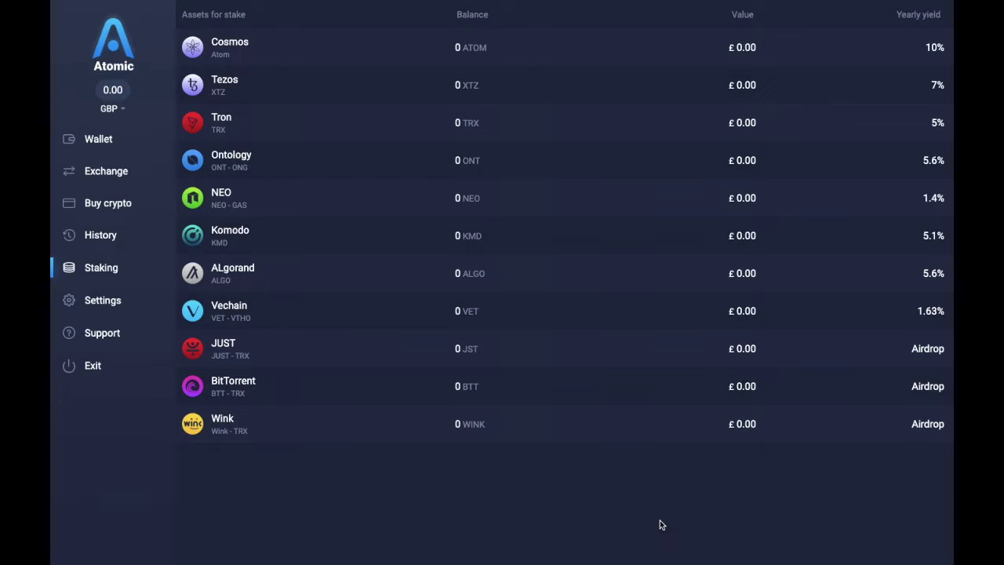
pyautogui.click(823, 79)
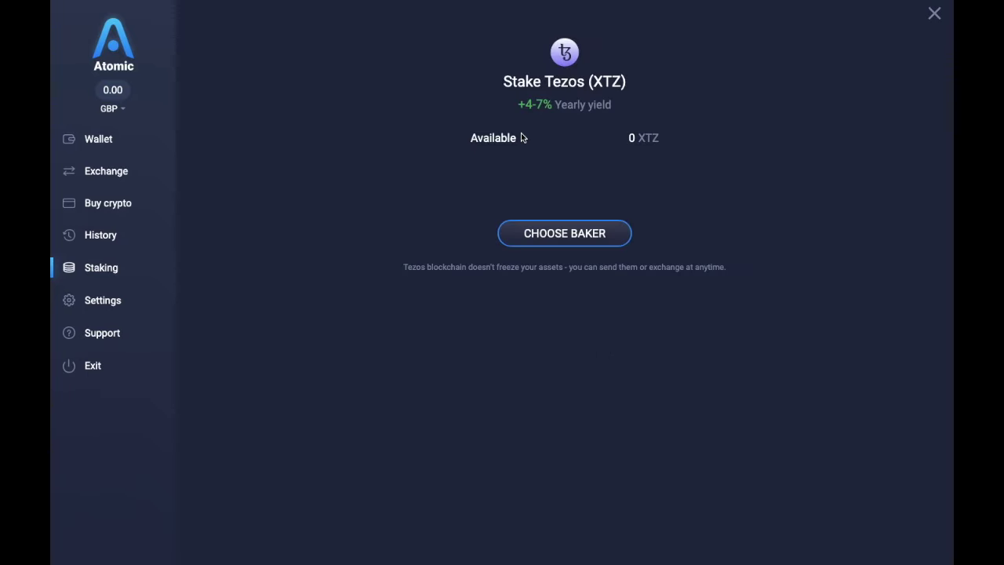
pyautogui.click(565, 240)
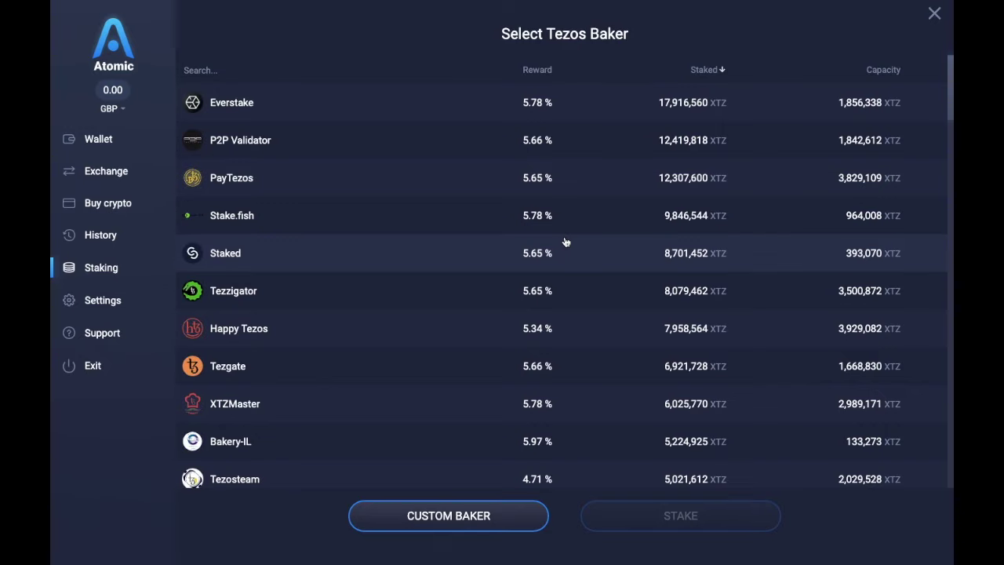
pyautogui.scroll(-5, 522, 284)
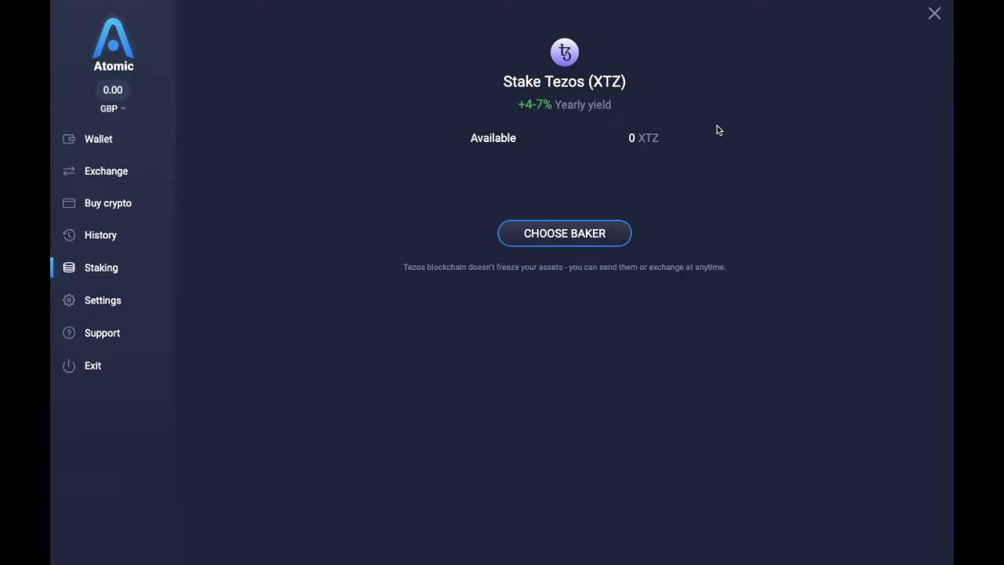
pyautogui.click(934, 13)
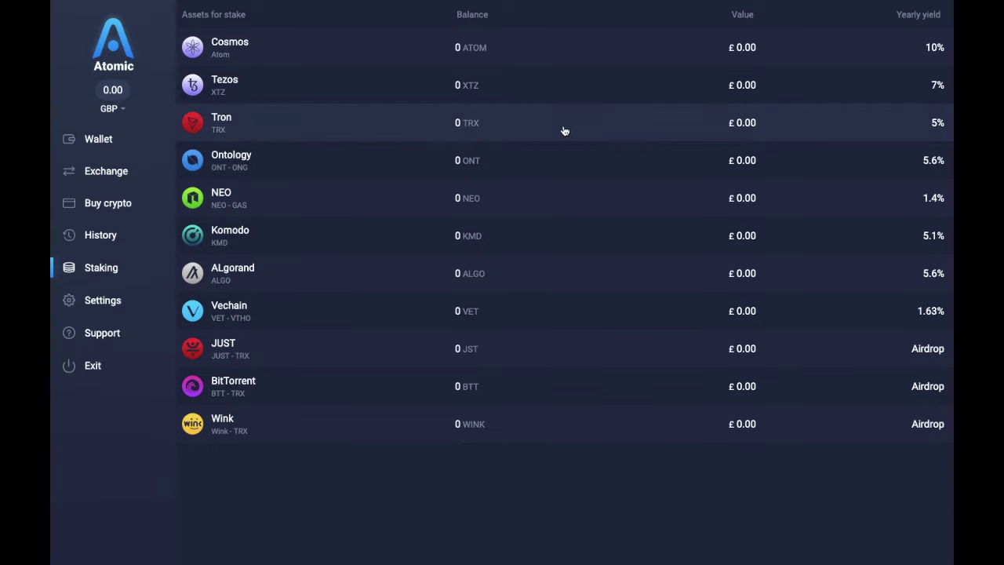
# Step: Browse the Settings membership tiers, Buy AWC form and Airdrop sign-up offering 10 AWC
pyautogui.click(92, 306)
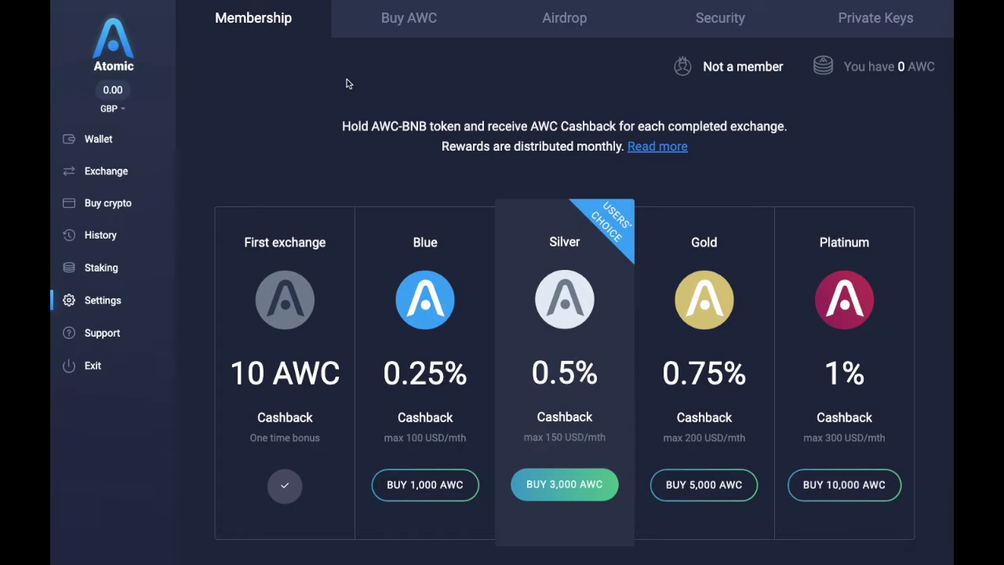
pyautogui.click(405, 31)
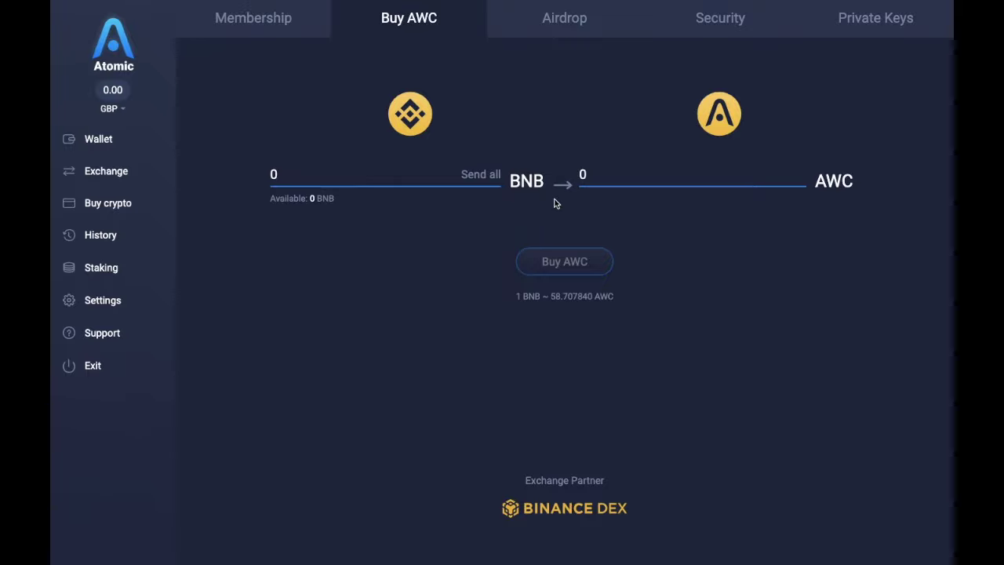
pyautogui.click(564, 32)
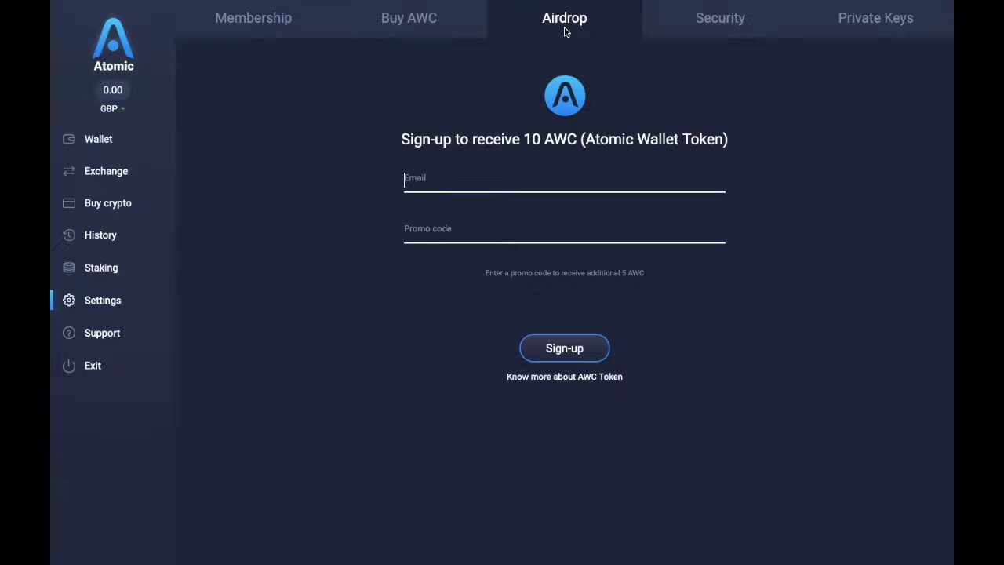
# Step: Sign up for the AWC airdrop with your email address, then view the Security password form
pyautogui.write('cyrpt')
pyautogui.press('BackSpace')
pyautogui.press('BackSpace')
pyautogui.press('BackSpace')
pyautogui.press('BackSpace')
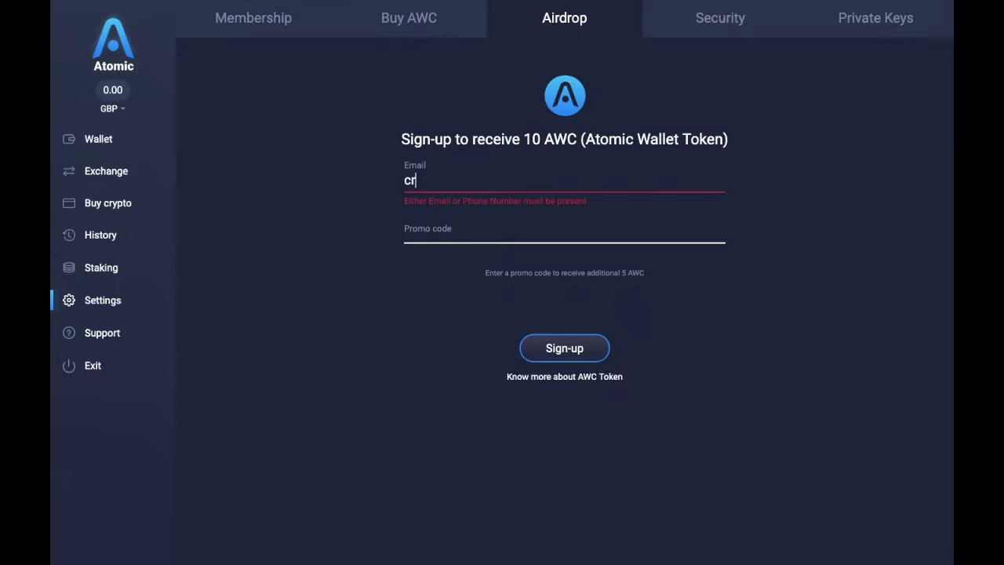
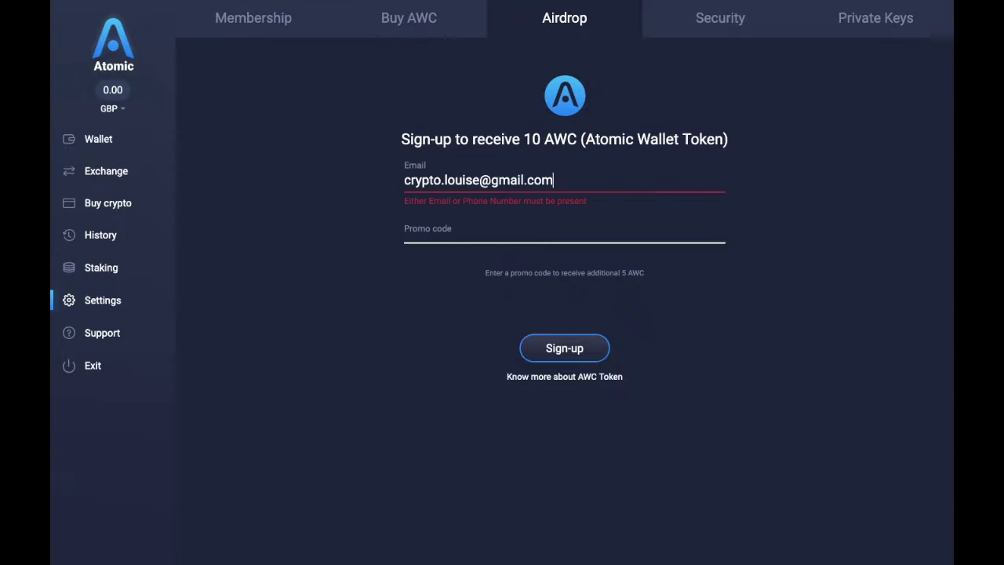
pyautogui.click(545, 358)
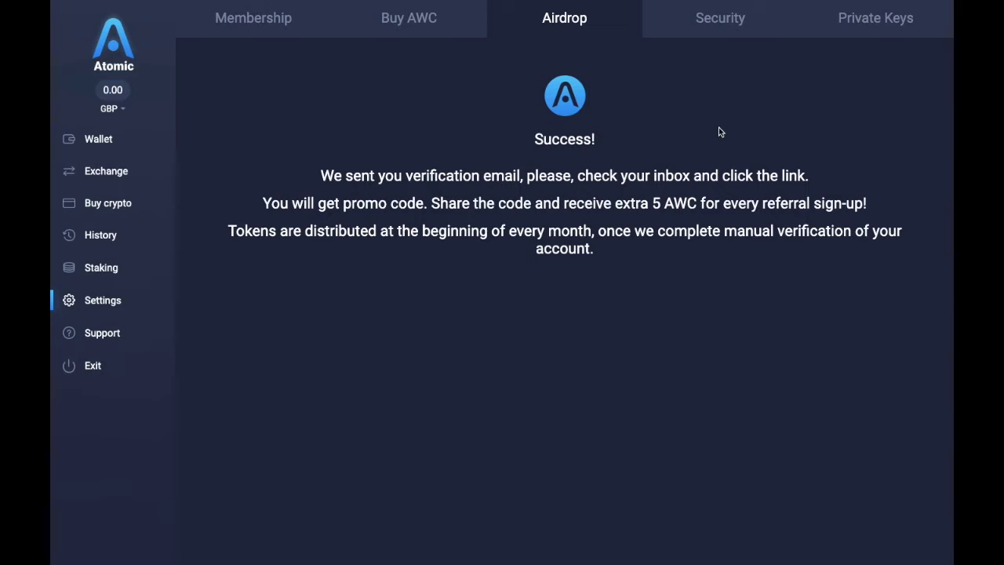
pyautogui.click(716, 30)
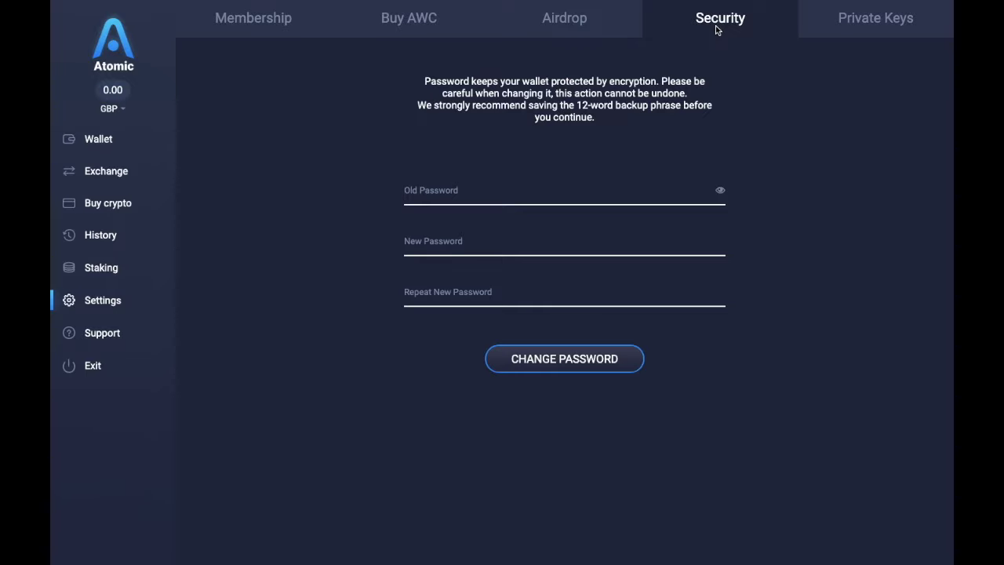
# Step: View the Private Keys settings and the Support page, then return to the Wallet coin list
pyautogui.click(846, 21)
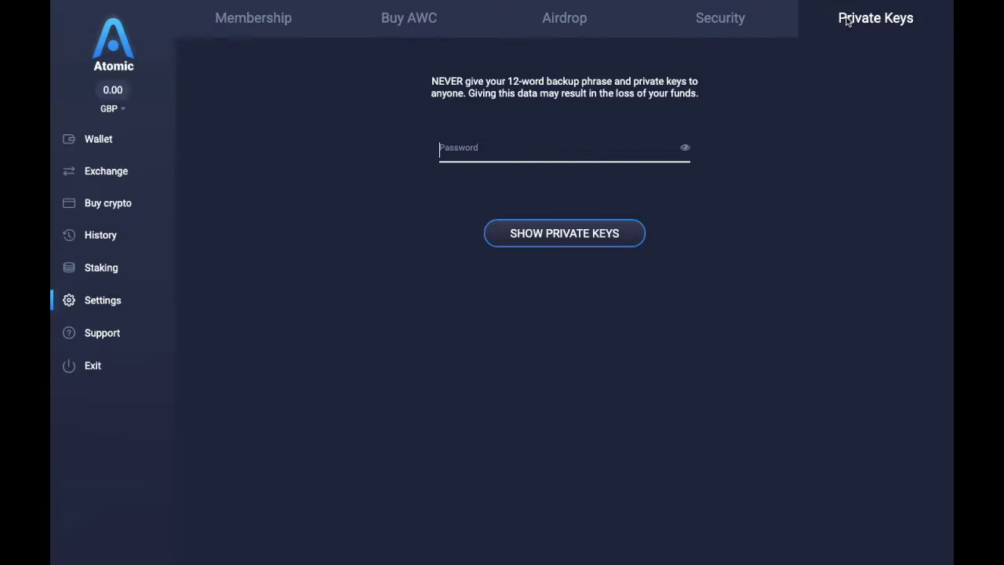
pyautogui.click(86, 339)
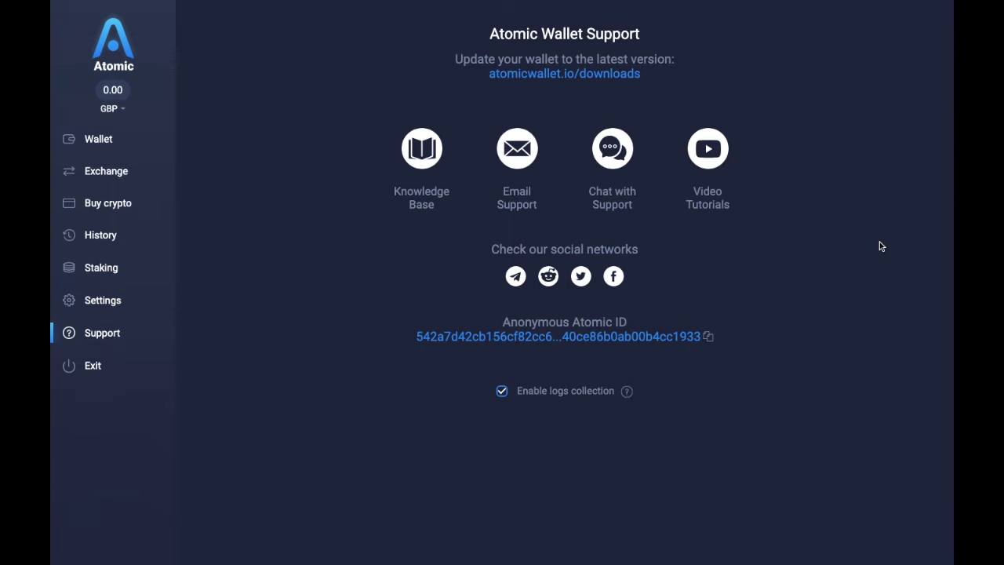
pyautogui.click(84, 138)
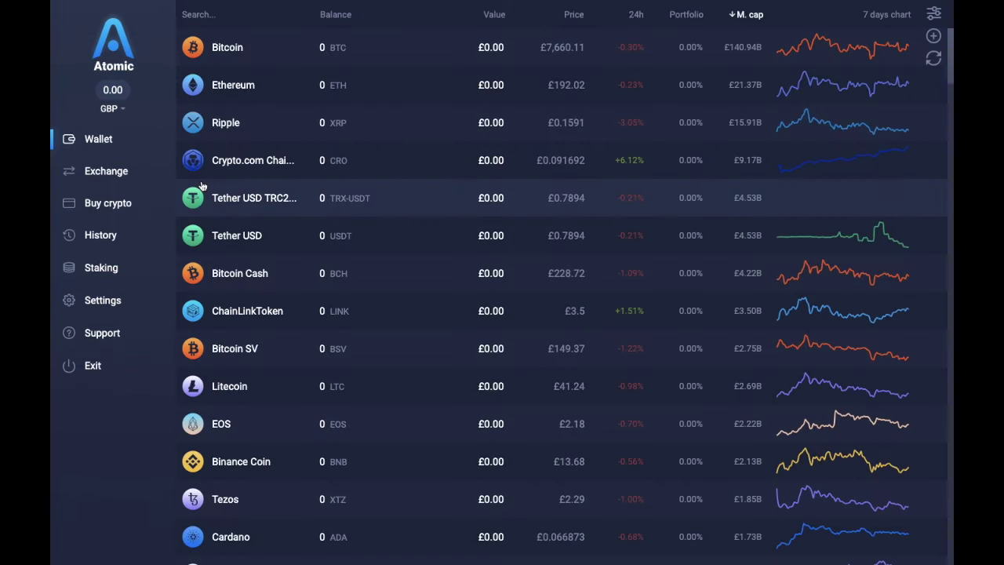